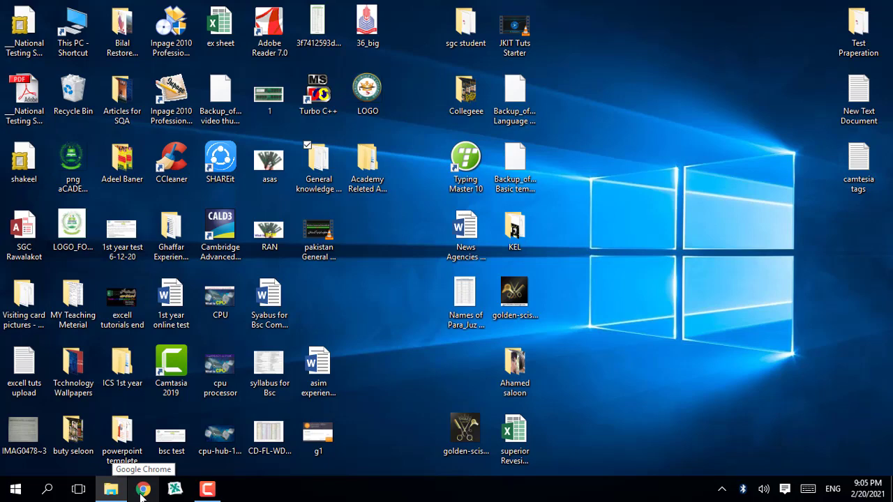
# Open Chrome and search Google for 'create gmail account'
pyautogui.click(142, 491)
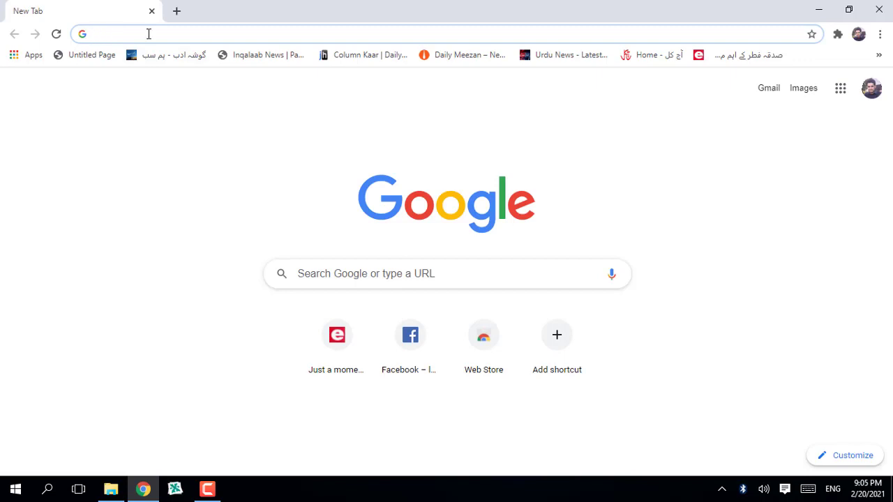
pyautogui.click(339, 280)
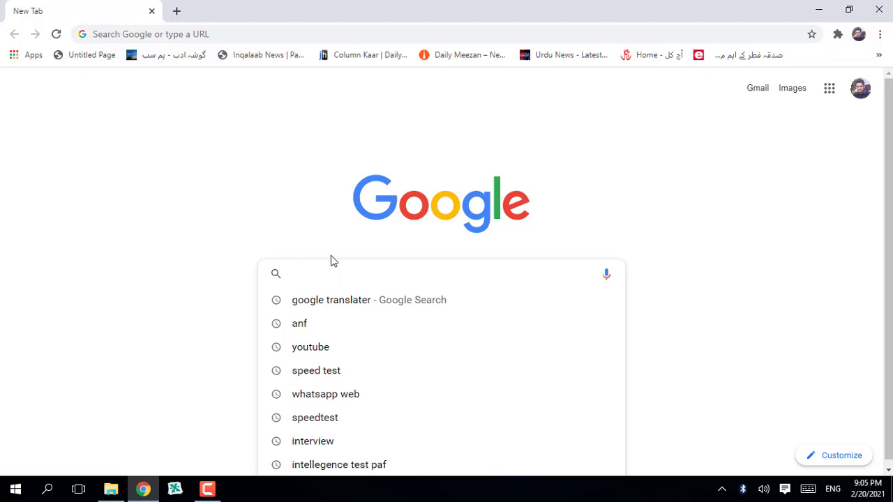
pyautogui.write('create')
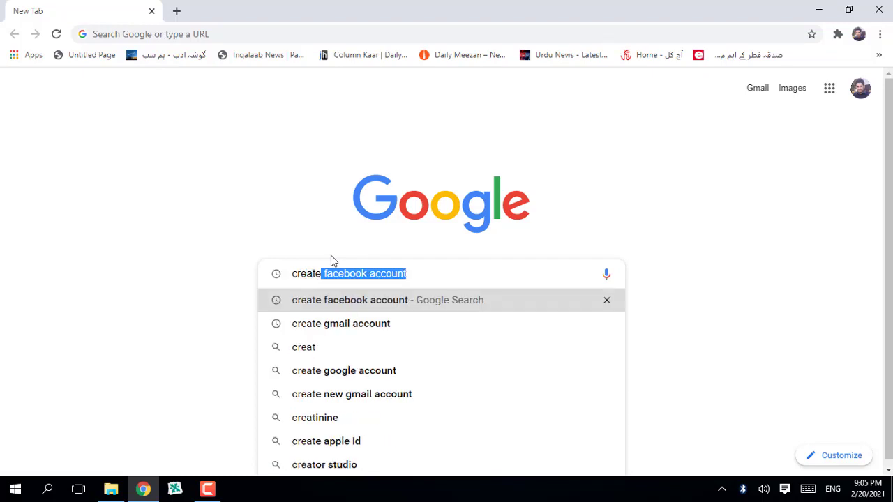
pyautogui.write(' gma')
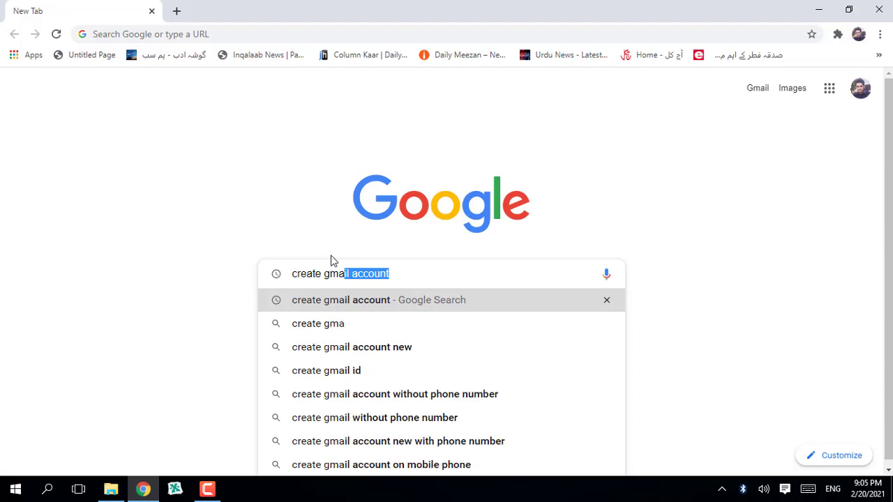
pyautogui.write('il acc')
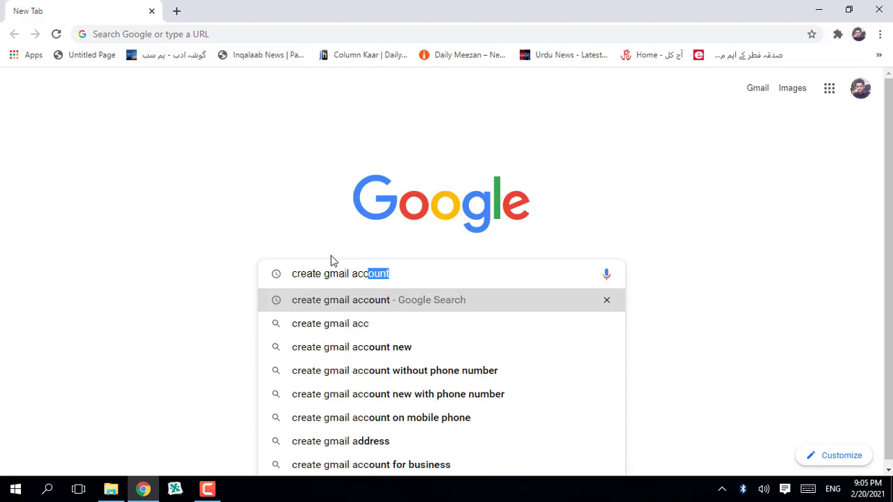
pyautogui.write('ou')
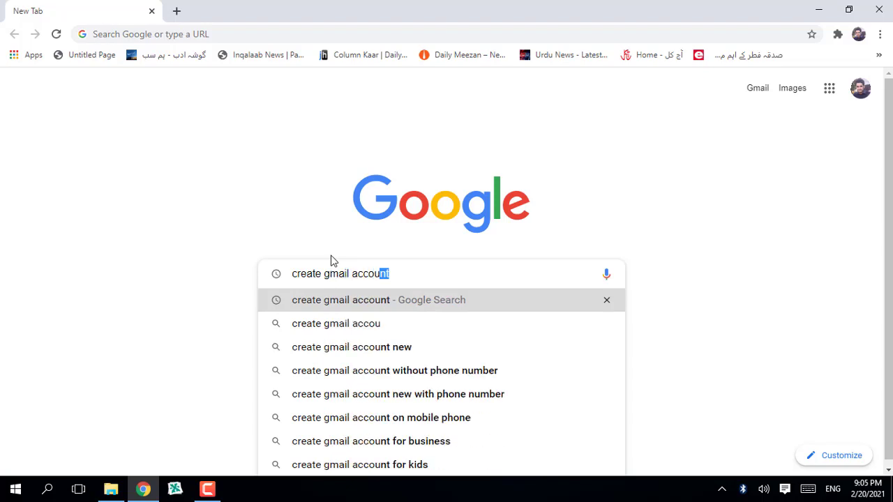
pyautogui.press('Return')
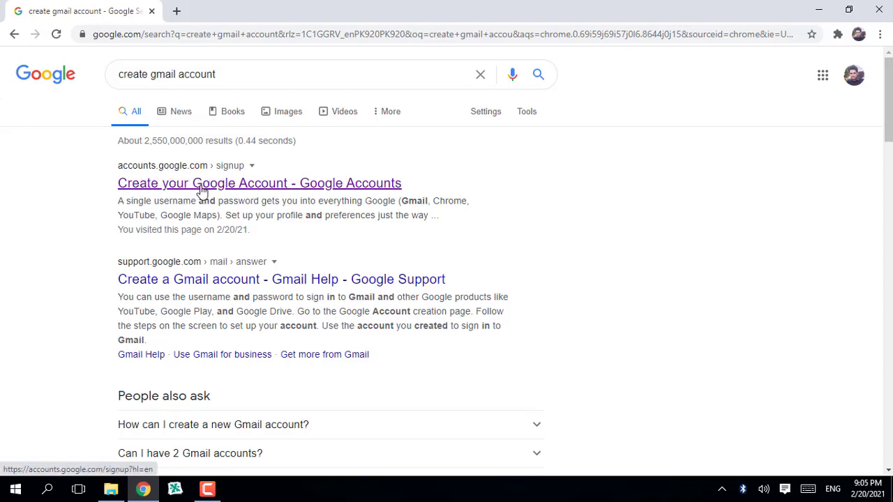
# Open the 'Create your Google Account - Google Accounts' search result
pyautogui.click(201, 184)
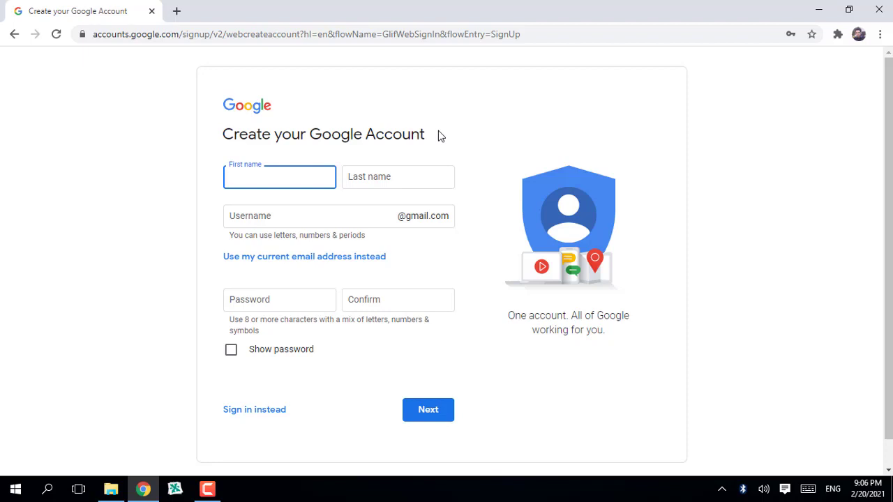
# Fill in the account holder's first and last name, then pick the suggested username combining both
pyautogui.write('grefics')
pyautogui.click(413, 176)
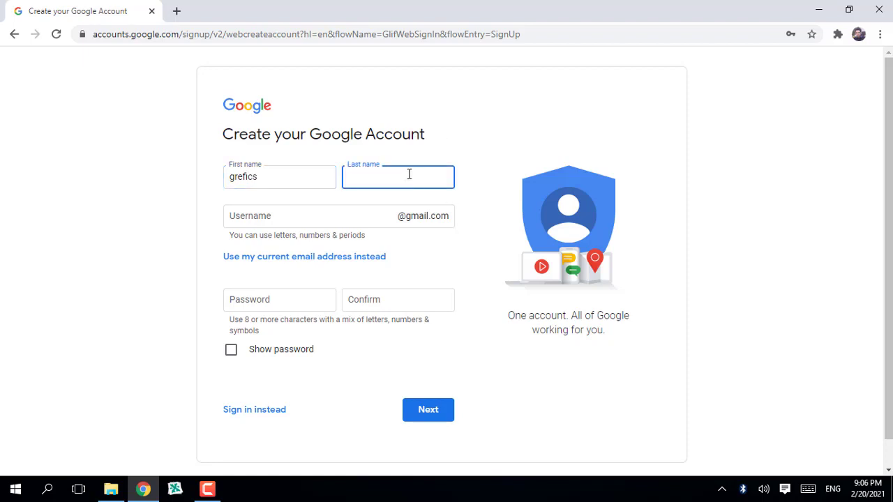
pyautogui.write('designer')
pyautogui.click(284, 179)
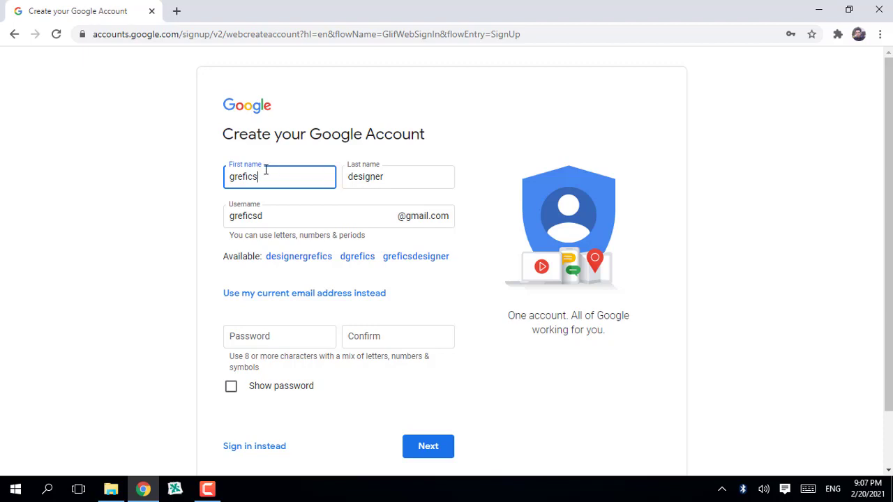
pyautogui.click(401, 171)
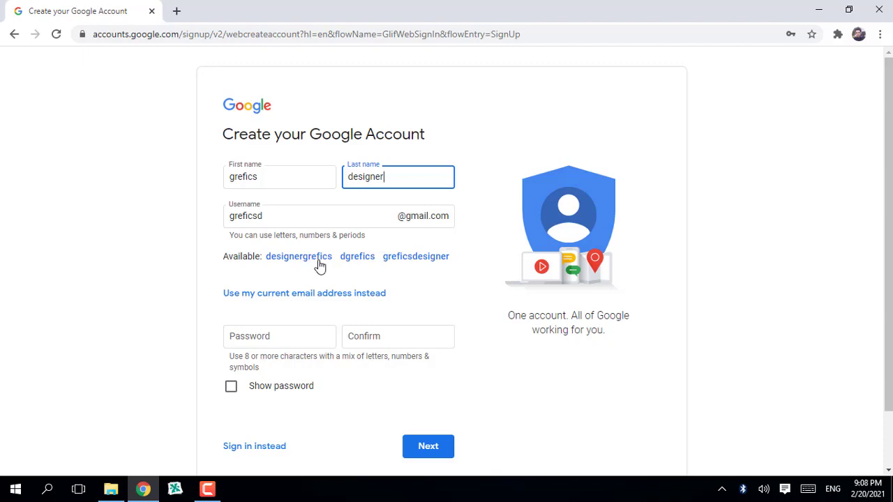
pyautogui.click(425, 258)
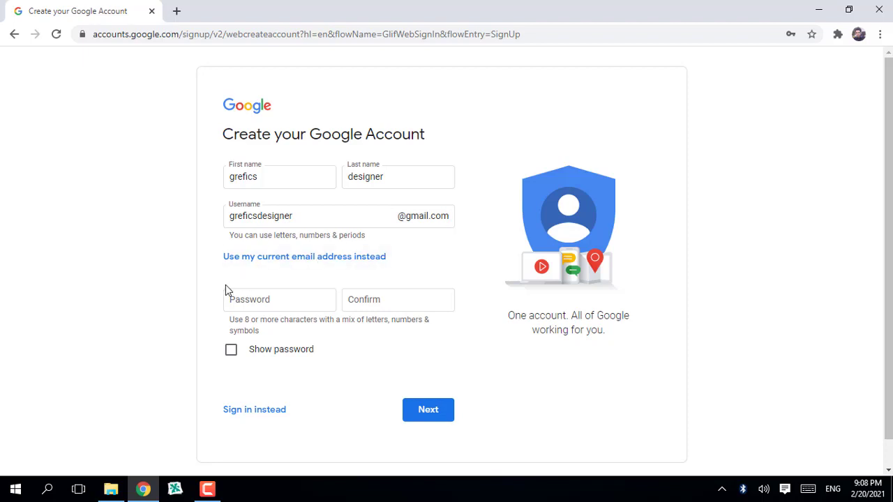
# Enter the account password, retype it in Confirm, and continue with Next
pyautogui.click(277, 304)
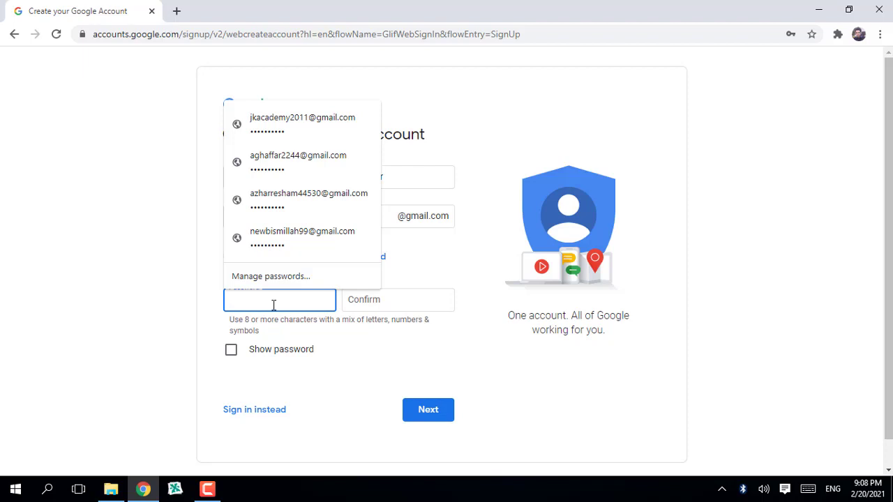
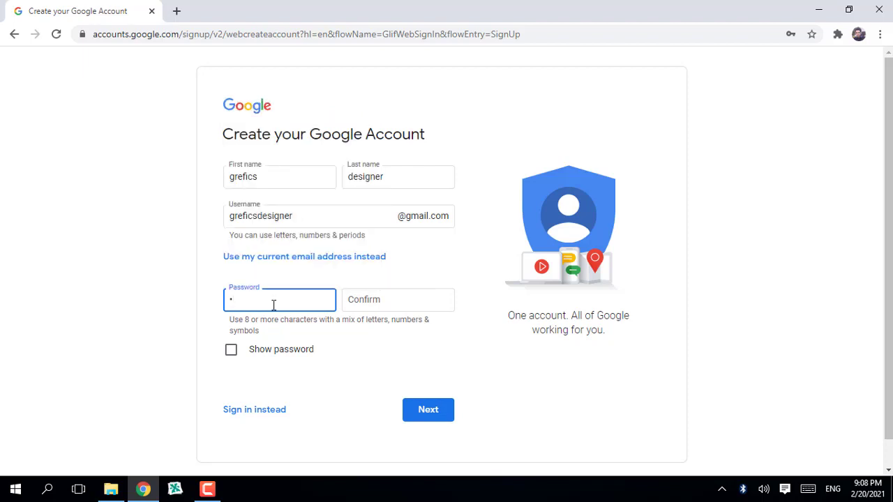
pyautogui.press('BackSpace')
pyautogui.click(408, 297)
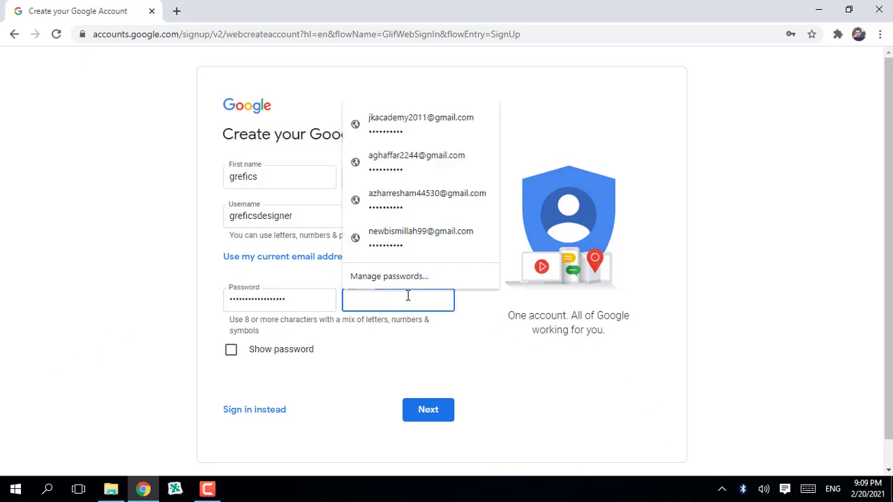
pyautogui.write('aaaaa')
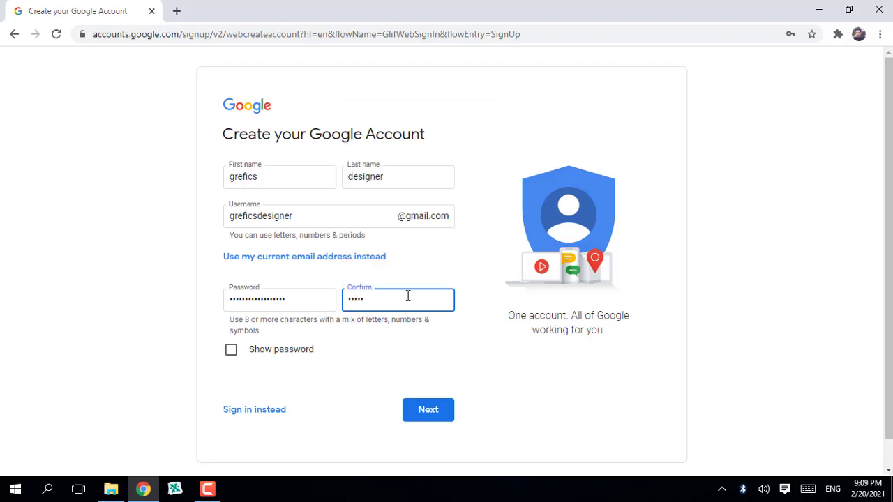
pyautogui.write('aaaaaaaaaaaaa')
pyautogui.click(443, 414)
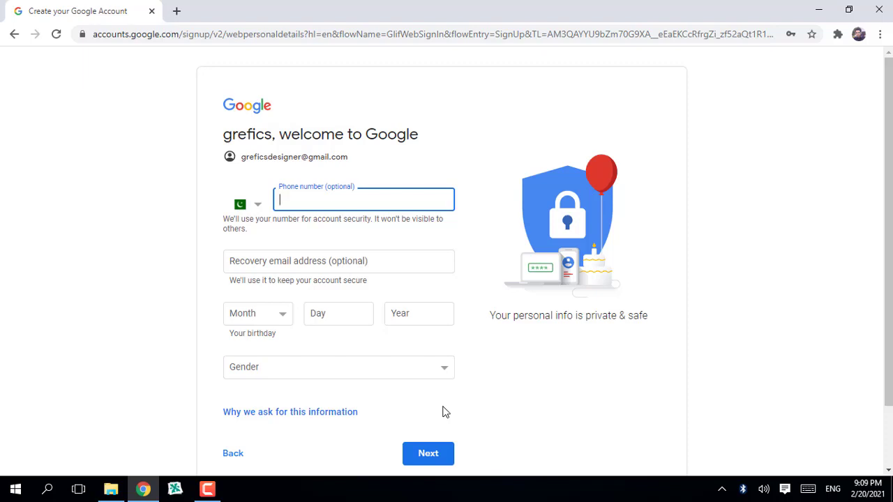
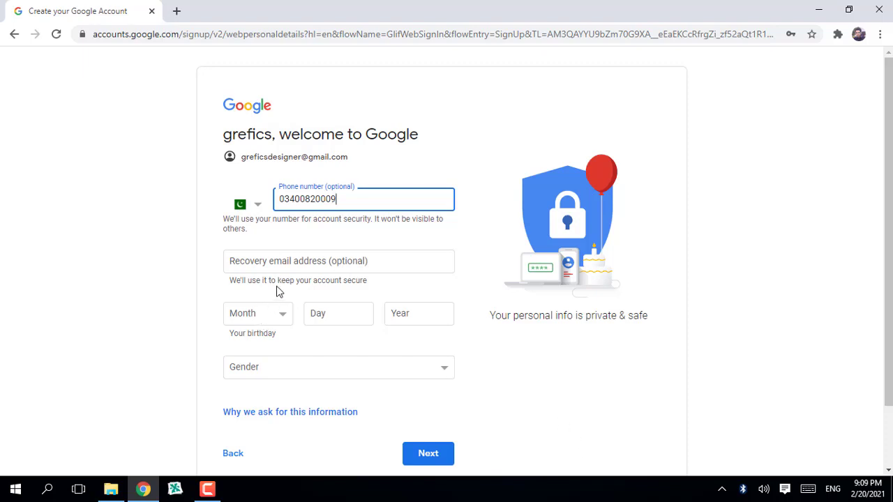
# Enter the phone number and a birthday of September 5, 2000
pyautogui.scroll(-1, 307, 262)
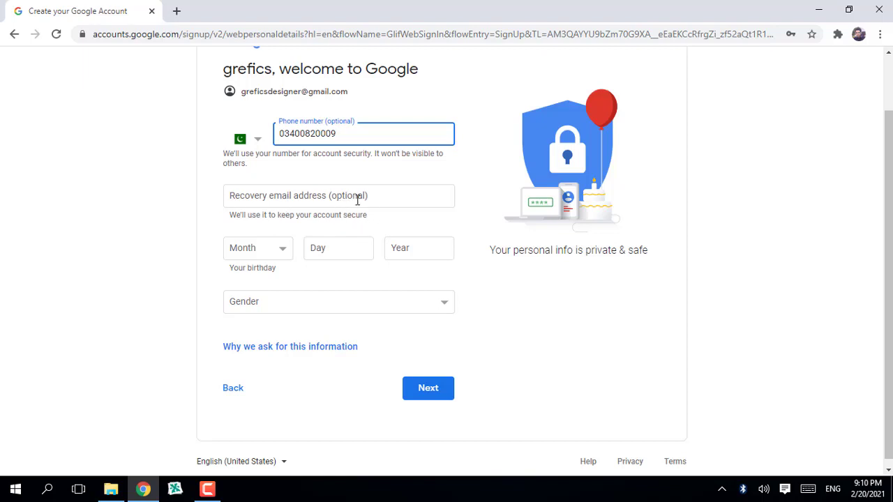
pyautogui.scroll(-1, 331, 282)
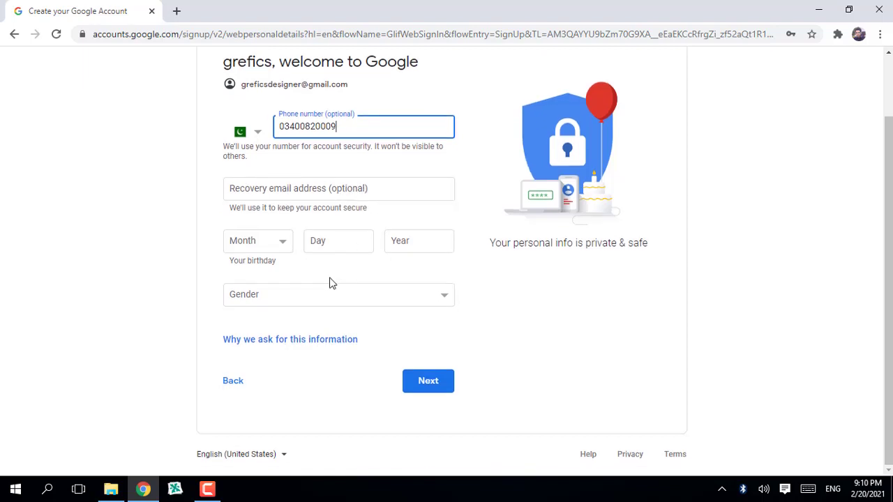
pyautogui.click(283, 243)
pyautogui.scroll(-1, 296, 189)
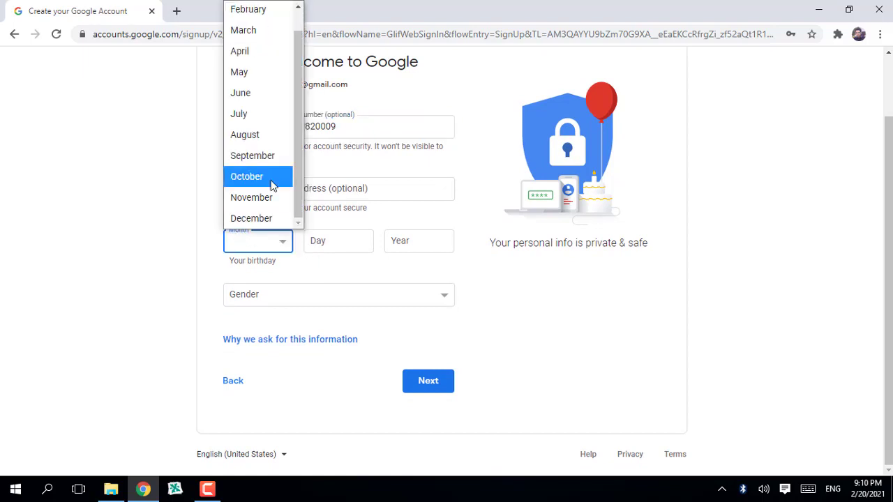
pyautogui.click(265, 159)
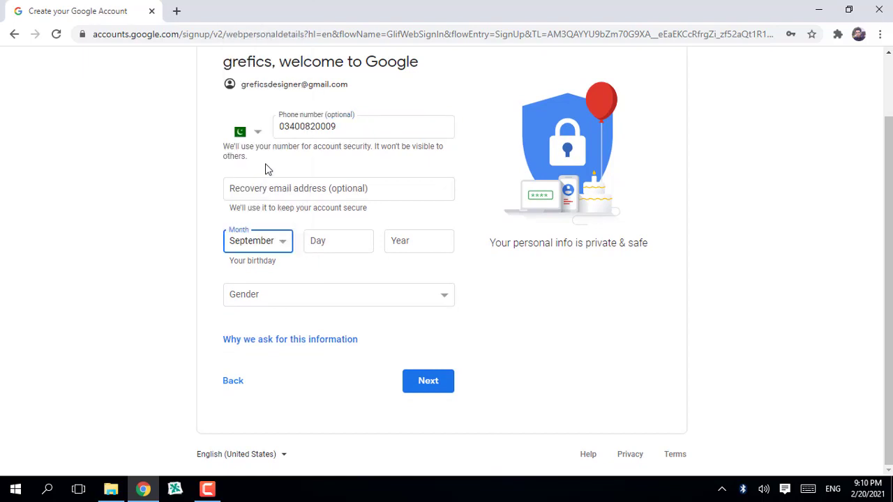
pyautogui.click(348, 242)
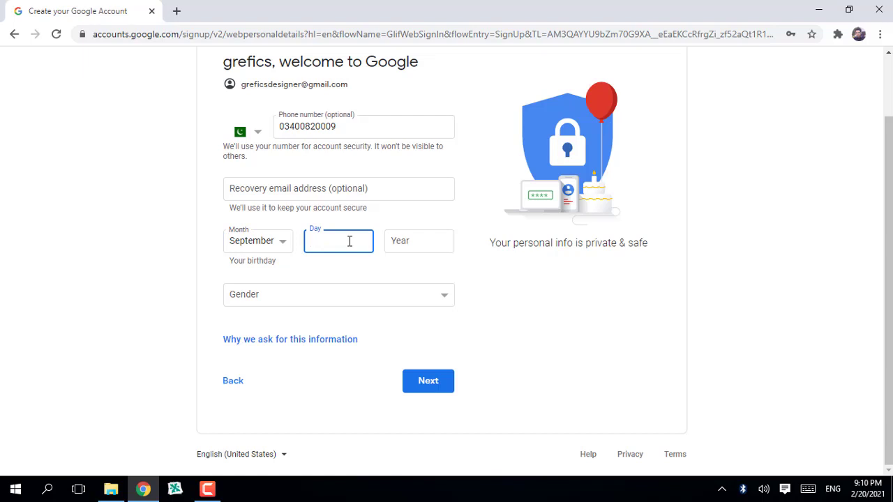
pyautogui.write('5')
pyautogui.click(424, 248)
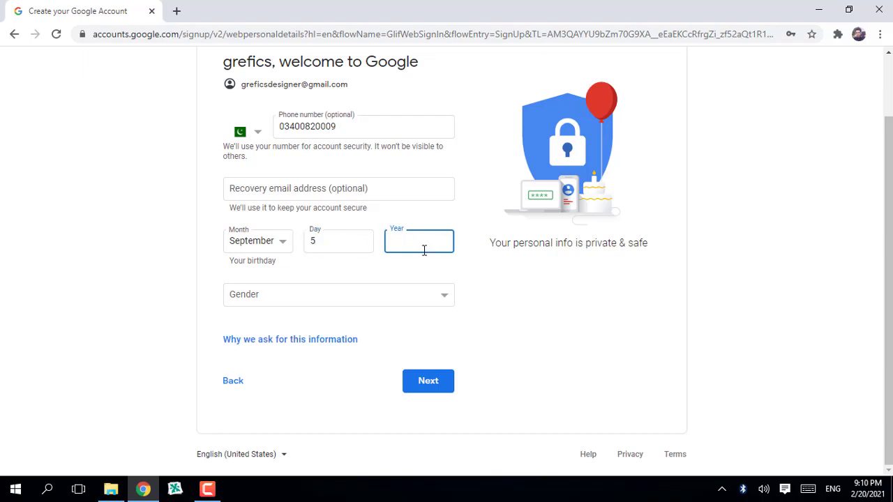
pyautogui.write('2000')
# Set the gender to Male and submit the personal details
pyautogui.click(437, 302)
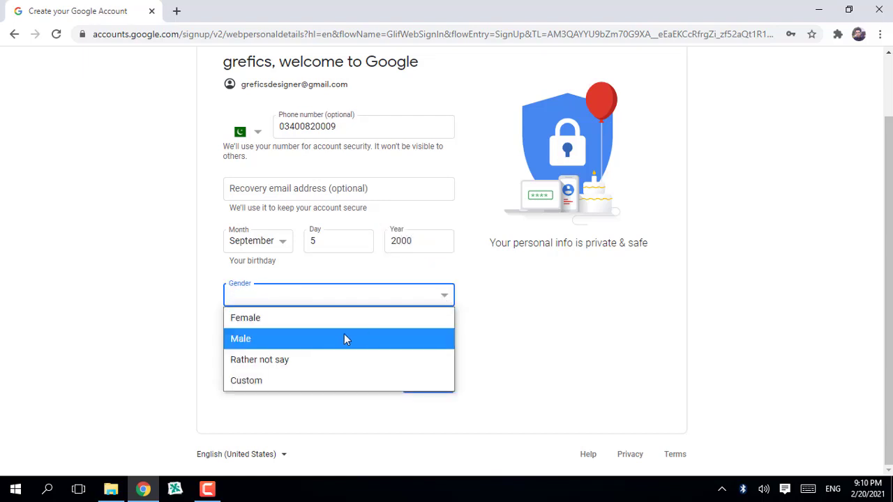
pyautogui.click(293, 339)
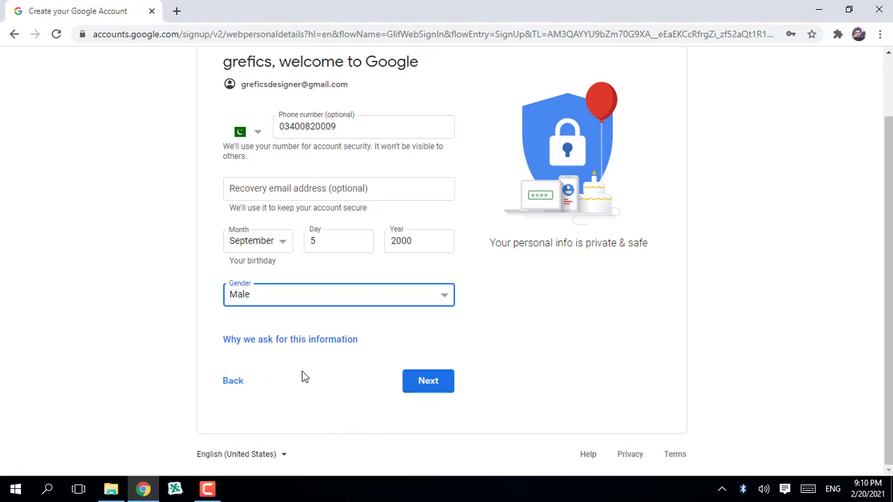
pyautogui.click(438, 382)
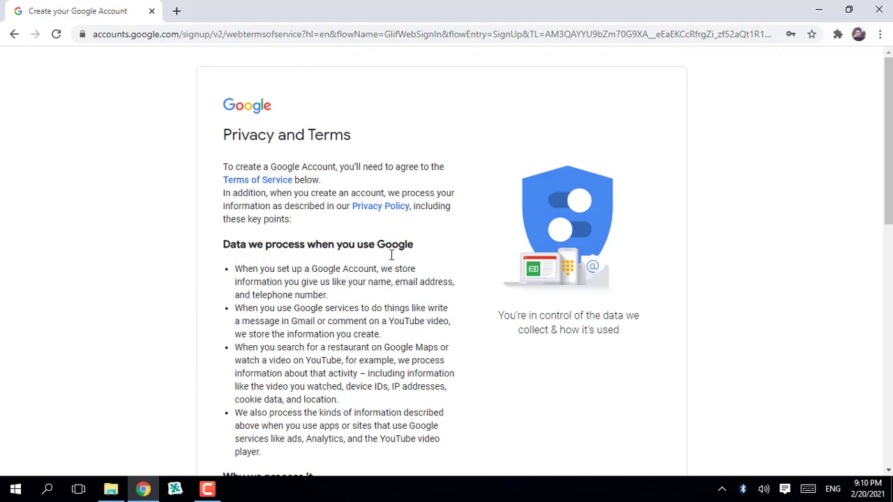
# Scroll through the Privacy and Terms page and accept it with I agree
pyautogui.scroll(-3, 341, 248)
pyautogui.scroll(3, 345, 244)
pyautogui.scroll(-10, 356, 199)
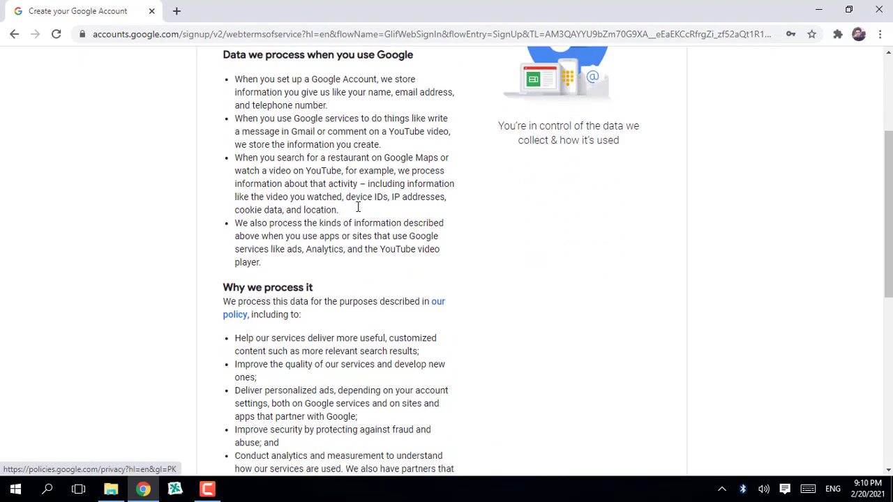
pyautogui.scroll(-1, 359, 206)
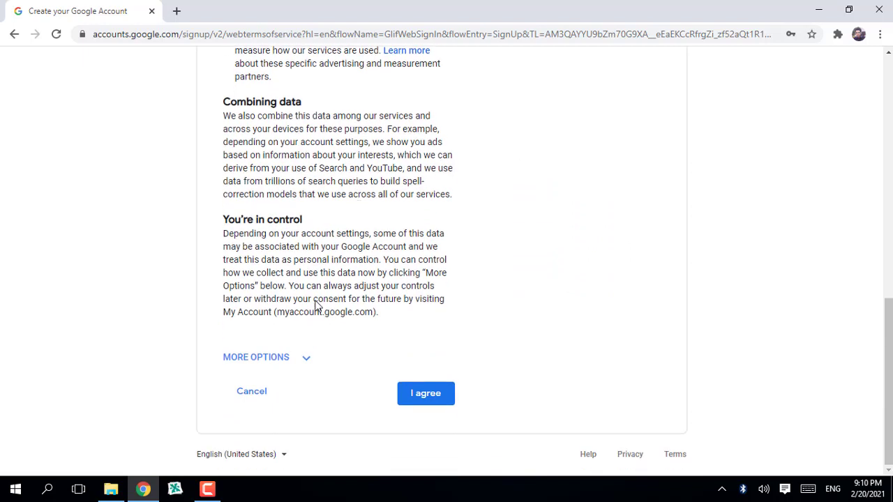
pyautogui.click(431, 394)
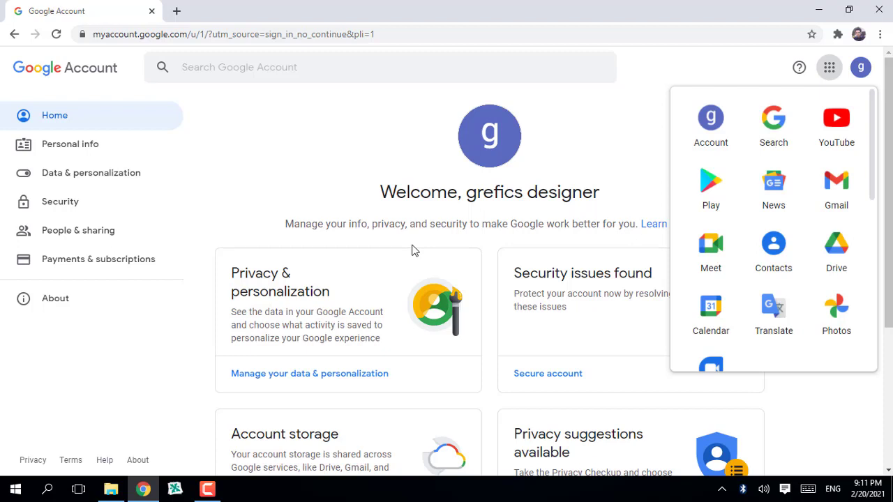
# Close the Google apps panel by clicking the page background
pyautogui.click(288, 176)
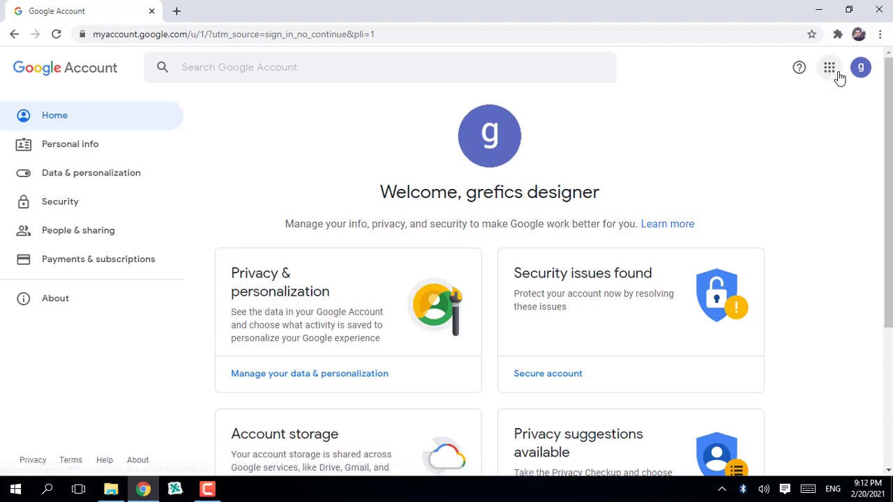
# Launch Gmail in a new tab from the Google apps grid
pyautogui.click(829, 69)
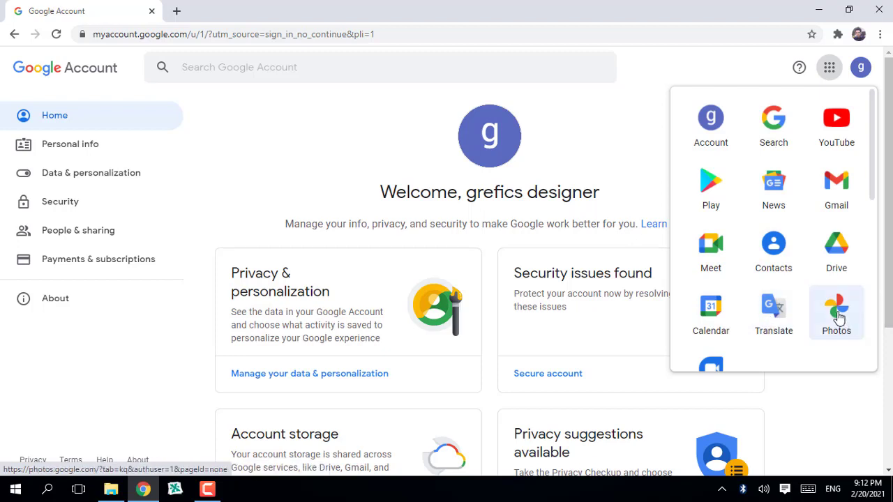
pyautogui.scroll(-2, 837, 317)
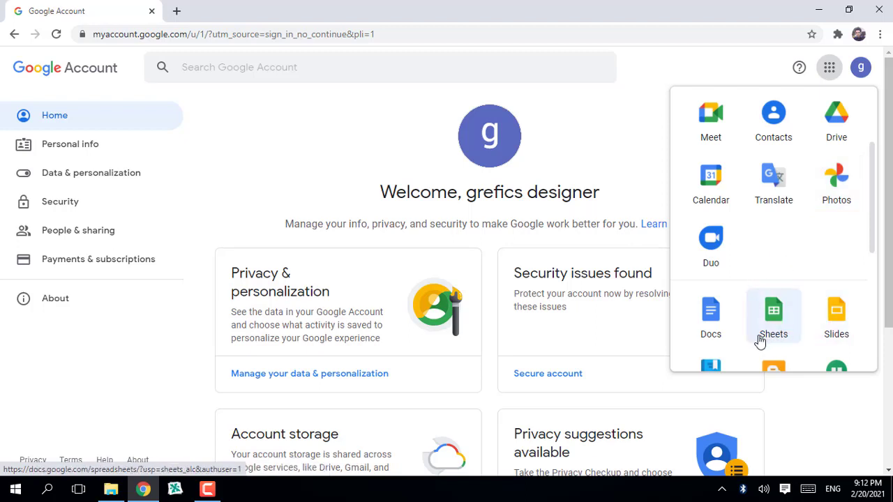
pyautogui.scroll(2, 818, 282)
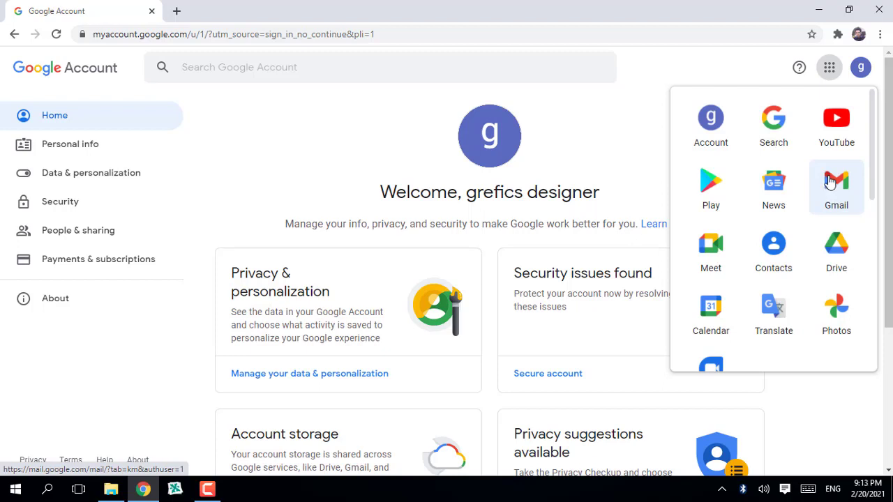
pyautogui.click(830, 182)
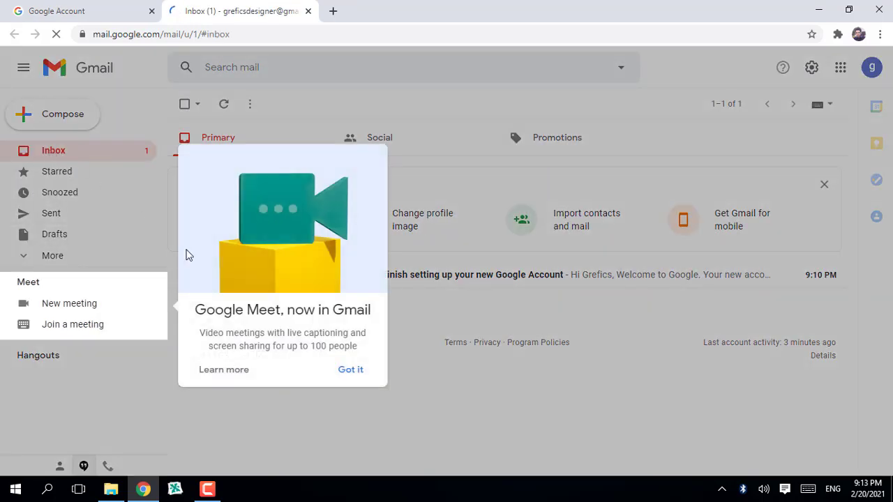
# Dismiss the Google Meet promo with Got it, then close a New Message draft unsent
pyautogui.click(348, 370)
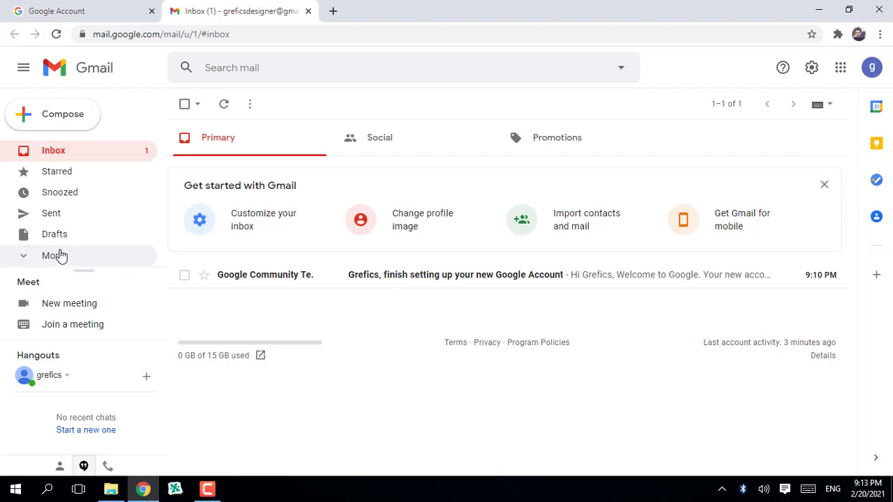
pyautogui.click(29, 120)
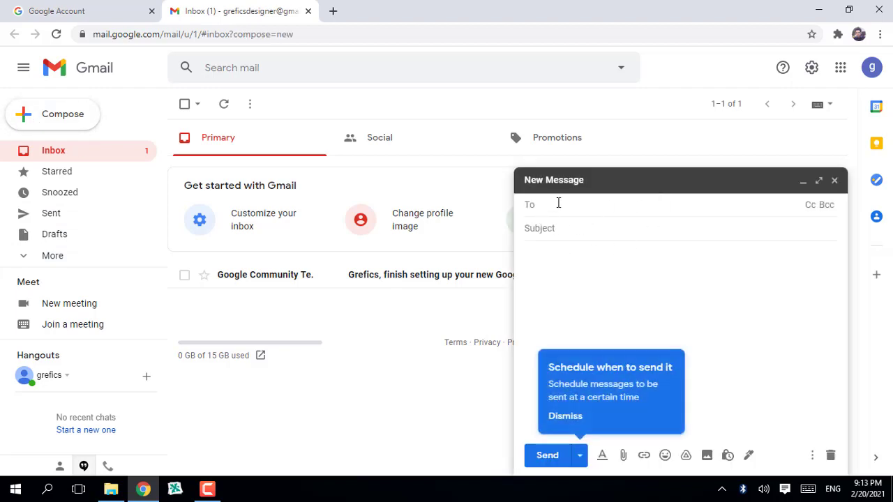
pyautogui.click(834, 180)
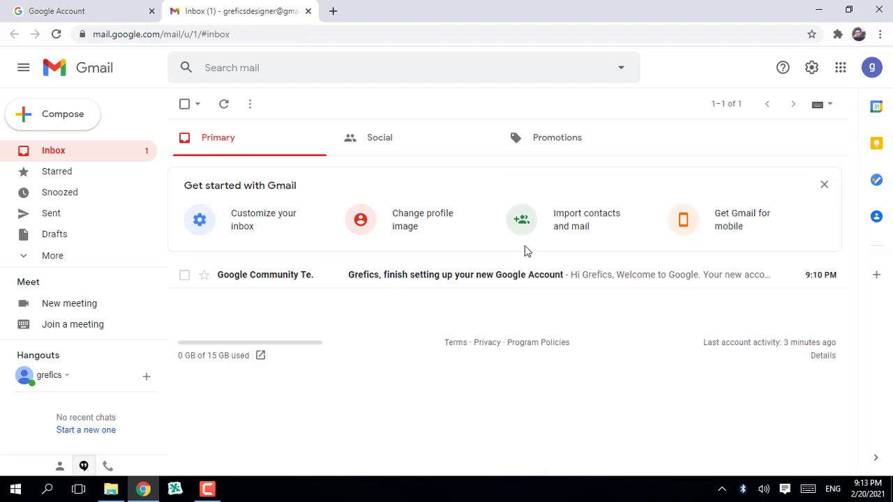